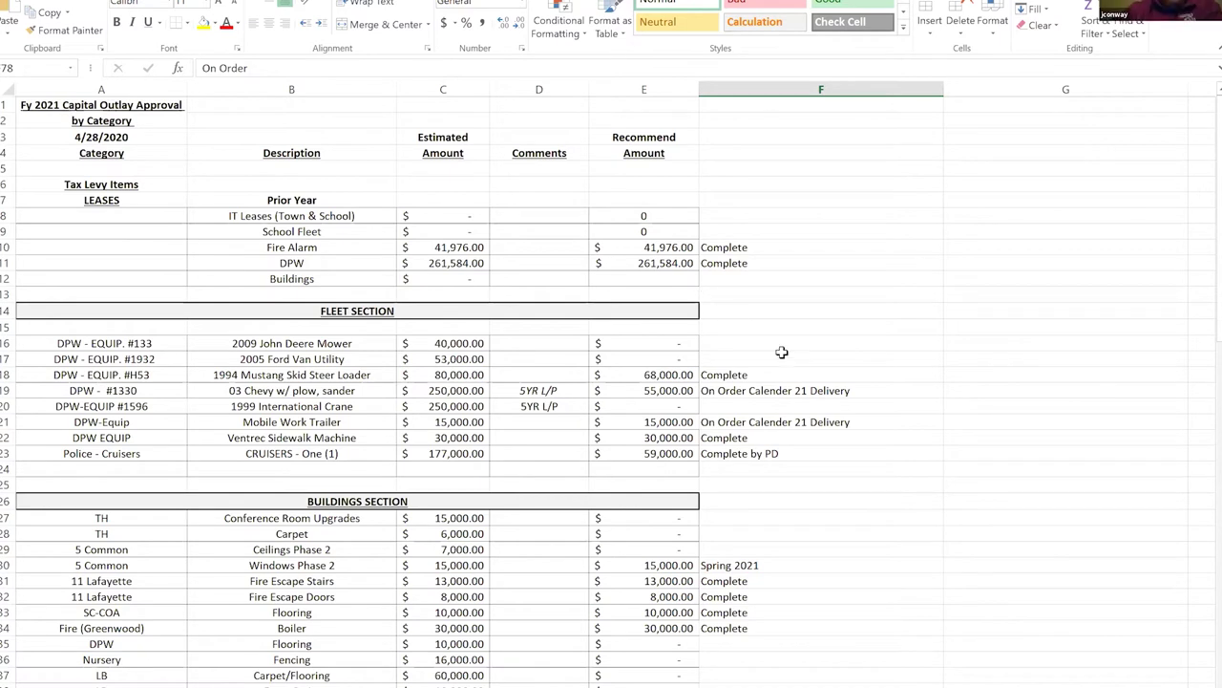
Step: Examine the lease and fleet items and their status notes in the FY 2021 capital outlay sheet
scroll(781, 352, down, 1)
scroll(781, 352, down, 1)
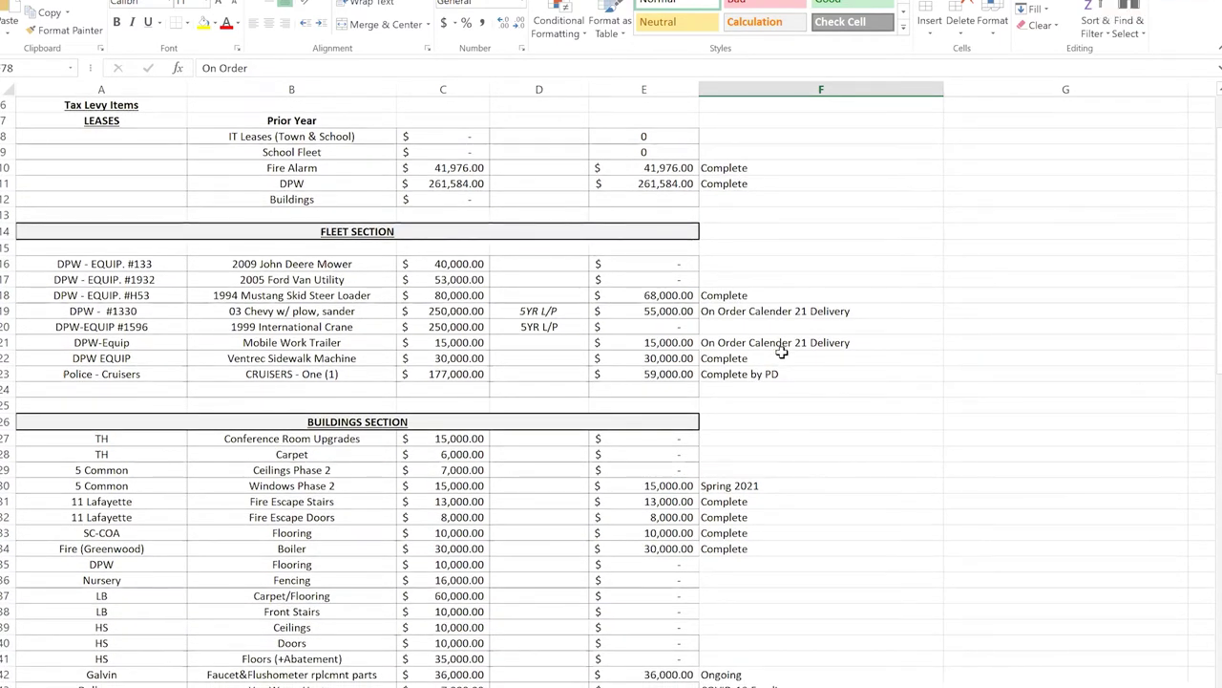
scroll(794, 434, down, 2)
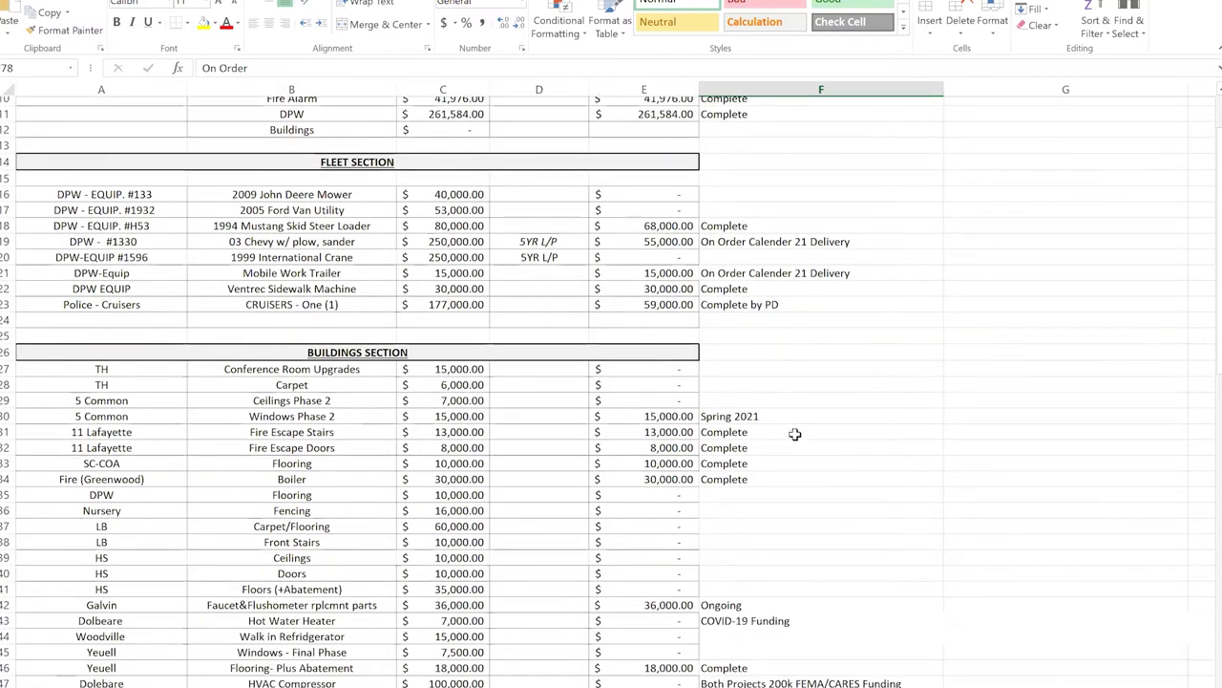
scroll(795, 434, down, 1)
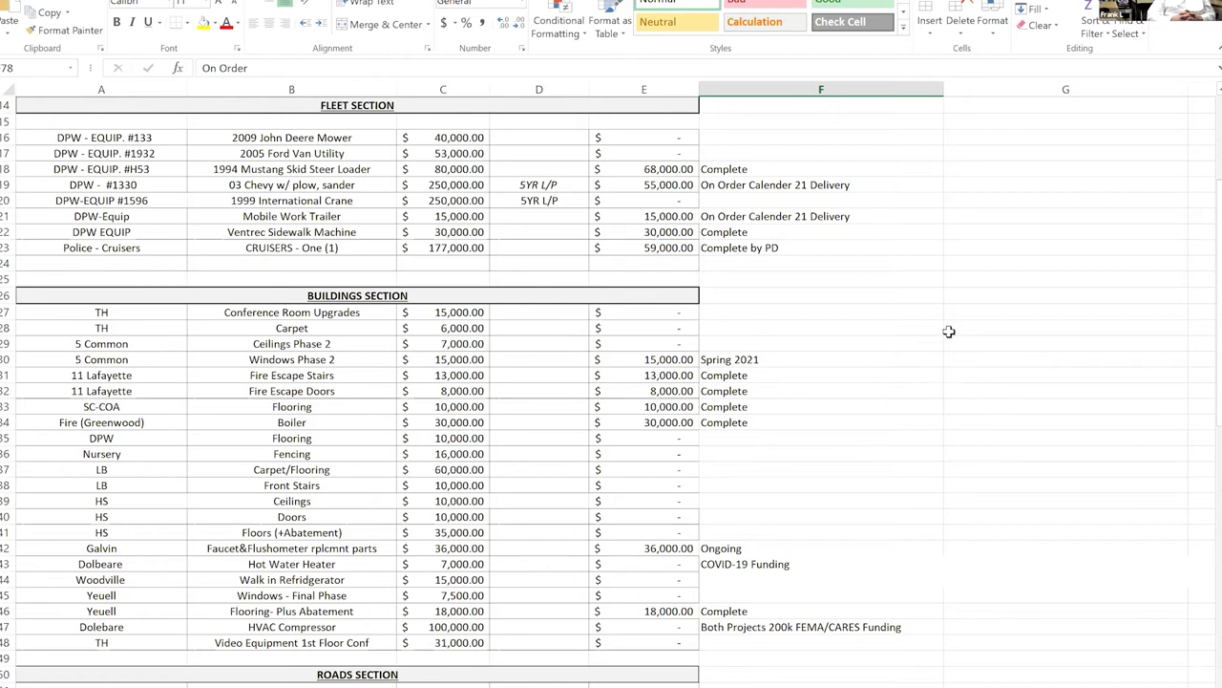
scroll(948, 332, down, 1)
scroll(948, 332, up, 1)
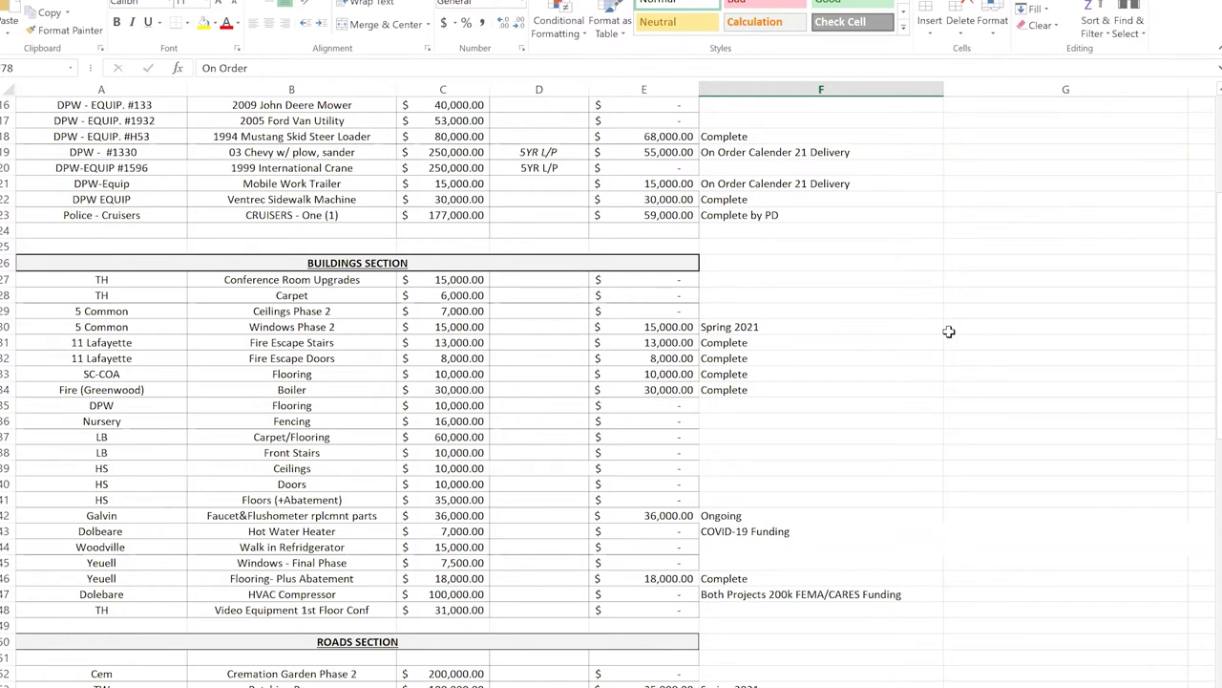
Step: Examine the Buildings Section items with their recommended amounts and status notes
scroll(949, 331, down, 4)
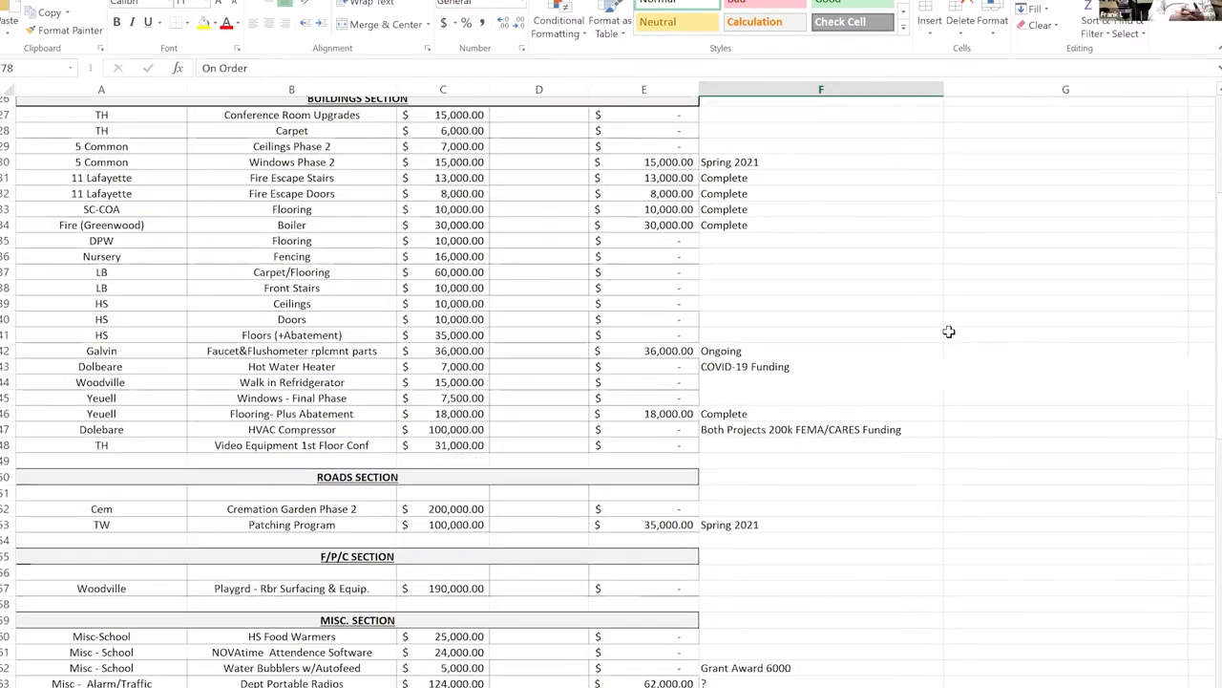
scroll(948, 331, up, 2)
scroll(948, 331, up, 1)
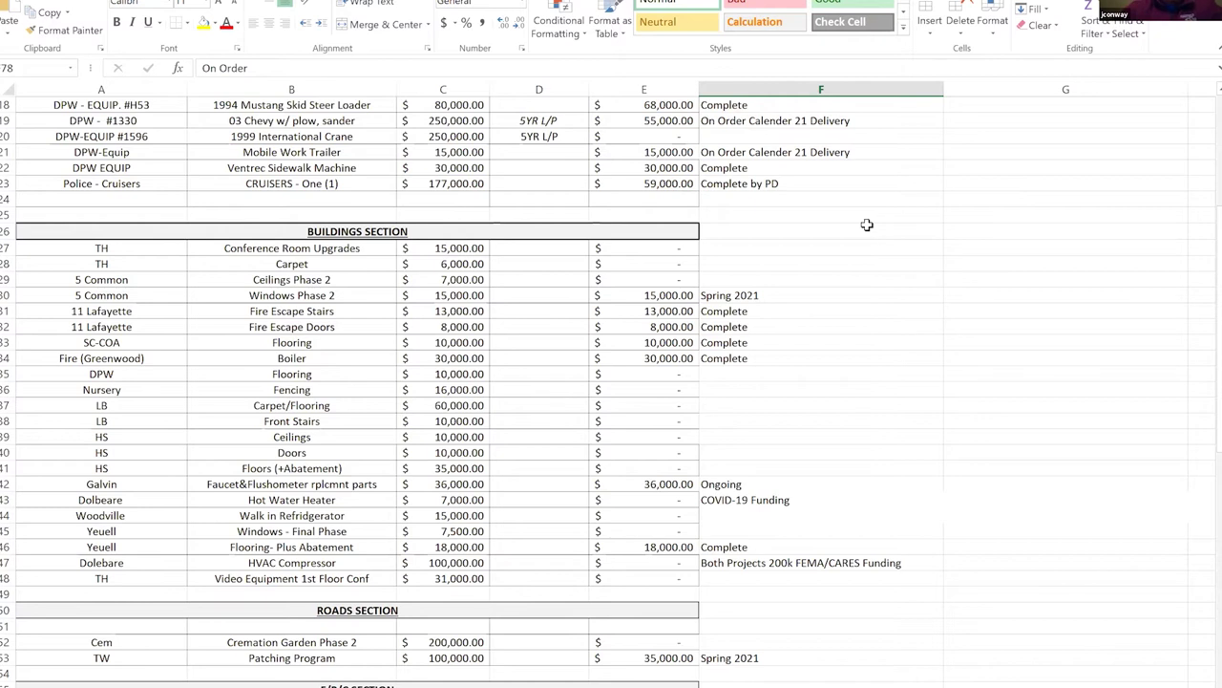
scroll(866, 225, down, 3)
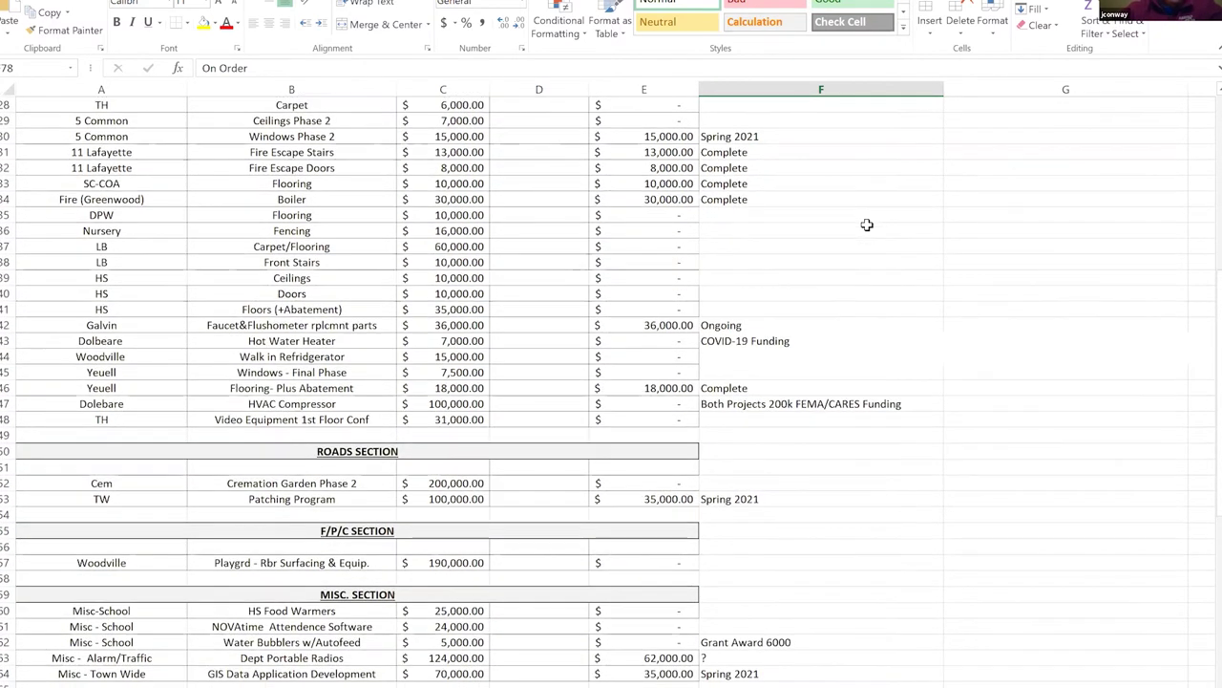
scroll(866, 225, up, 2)
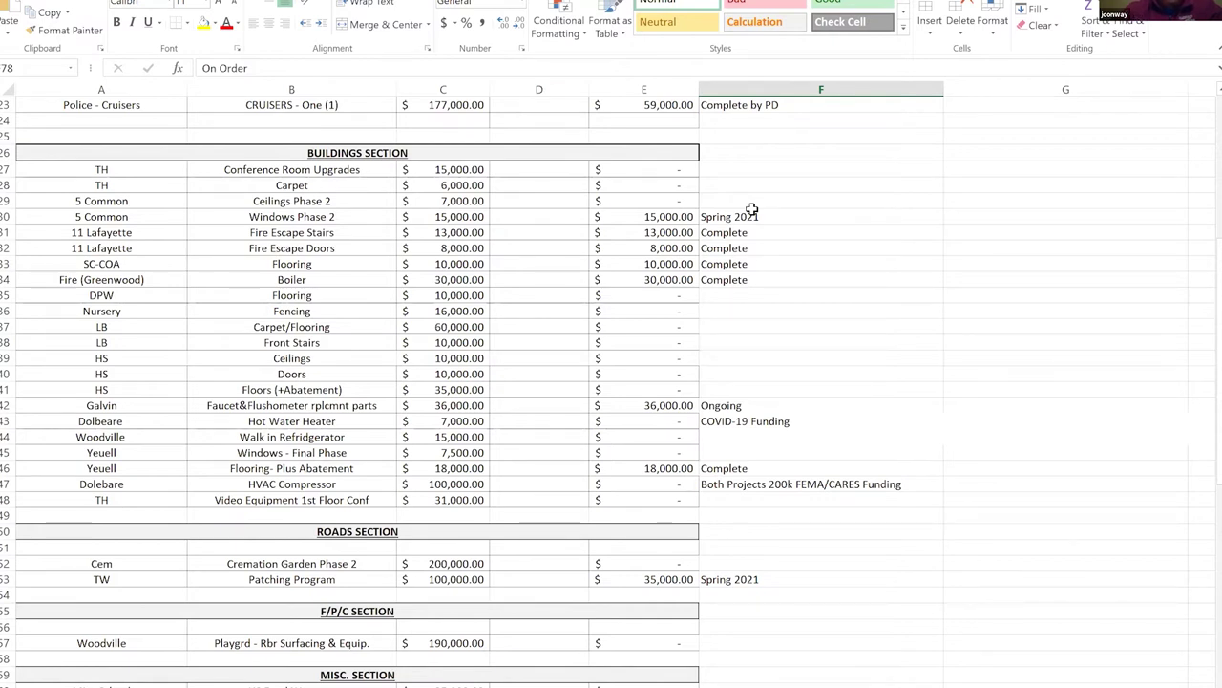
scroll(836, 307, down, 2)
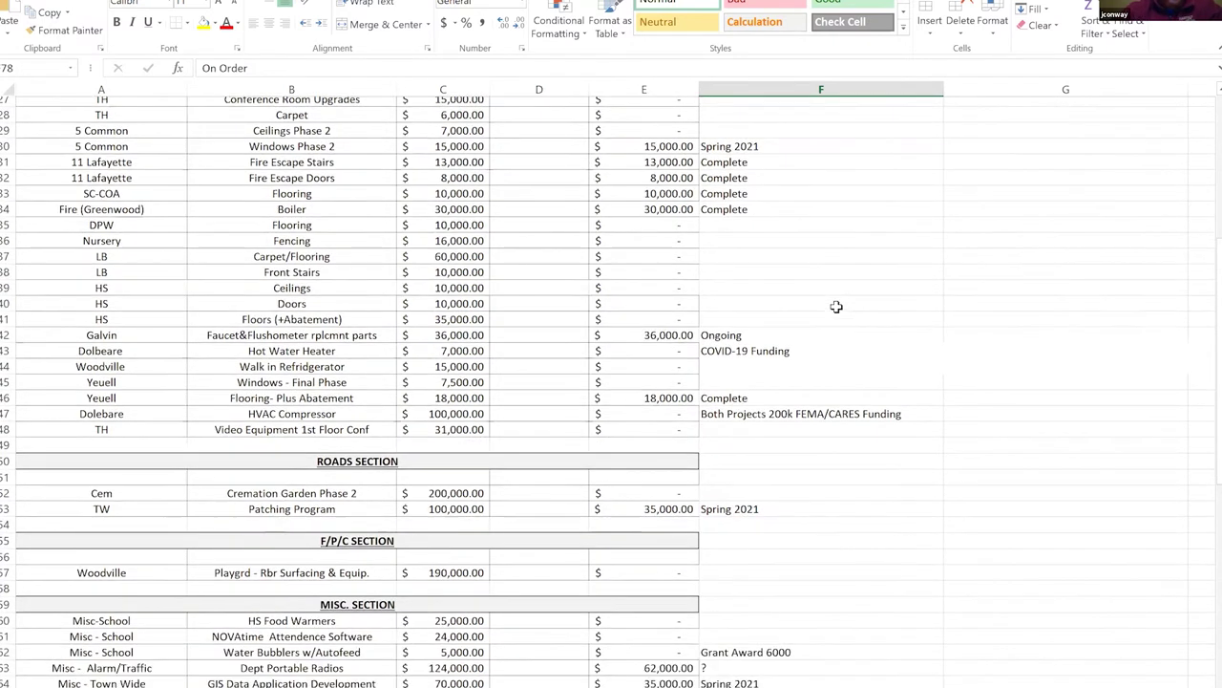
scroll(835, 306, up, 1)
scroll(836, 306, down, 1)
scroll(836, 306, up, 1)
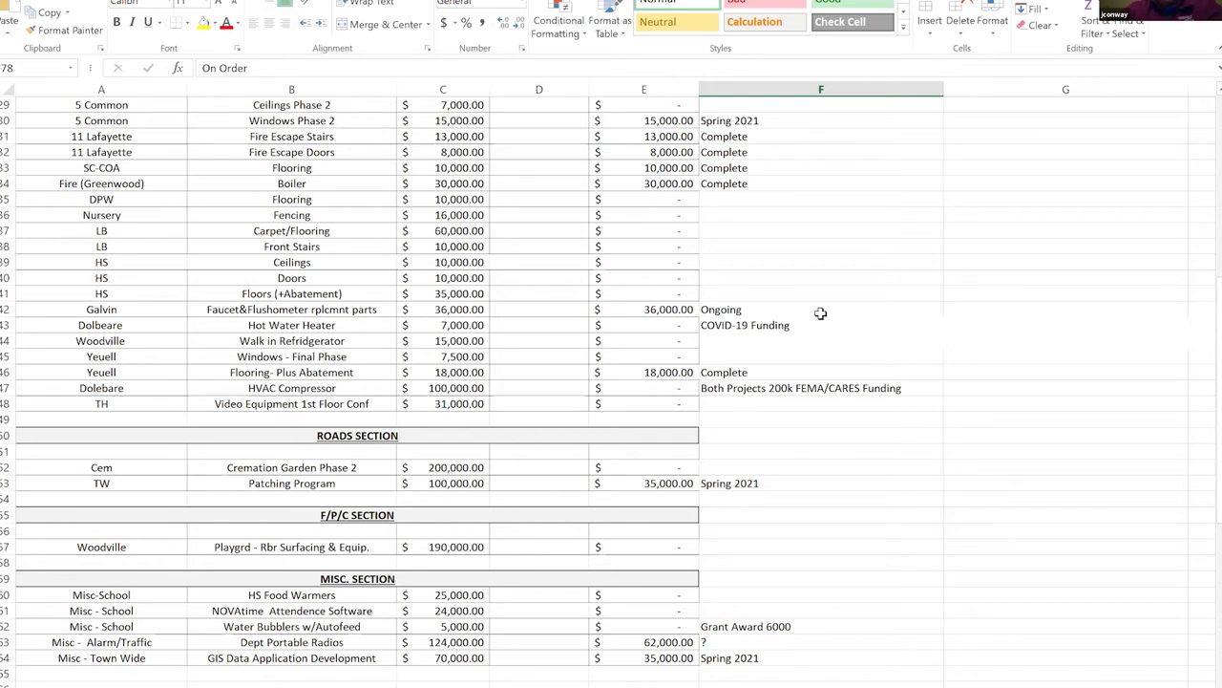
scroll(820, 313, down, 3)
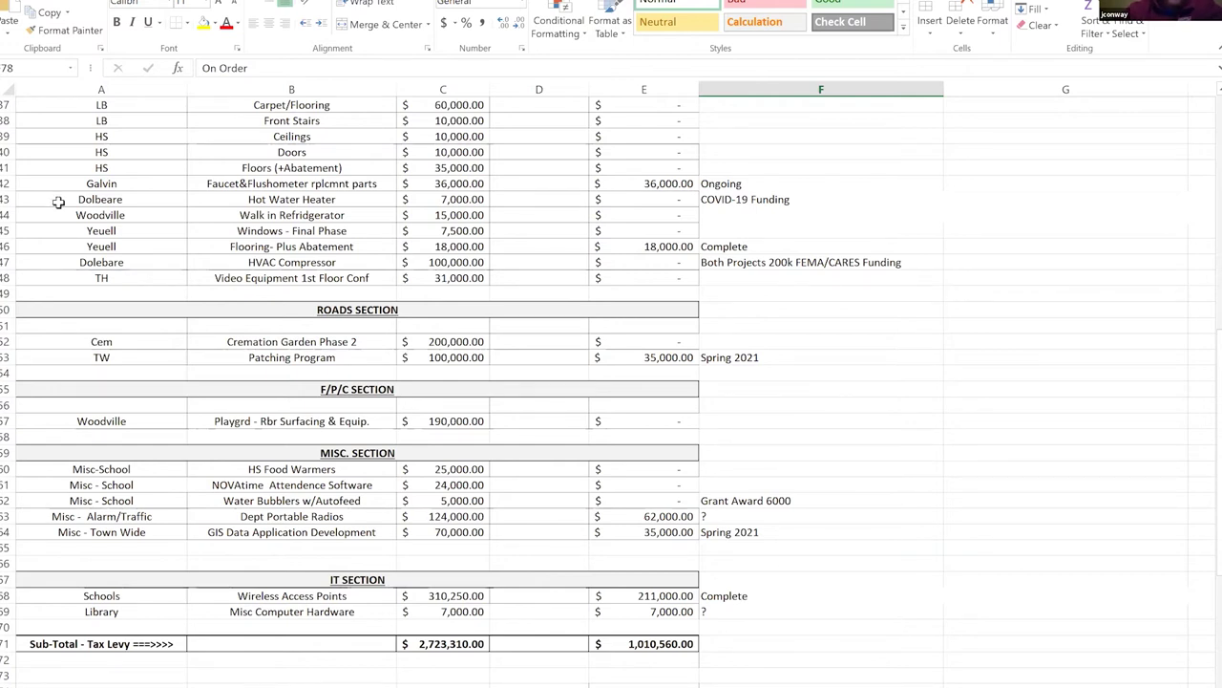
Step: Highlight in turn the rows for the Dolbeare hot water heater, the Yeuell flooring plus abatement and the HVAC compressor
click(4, 198)
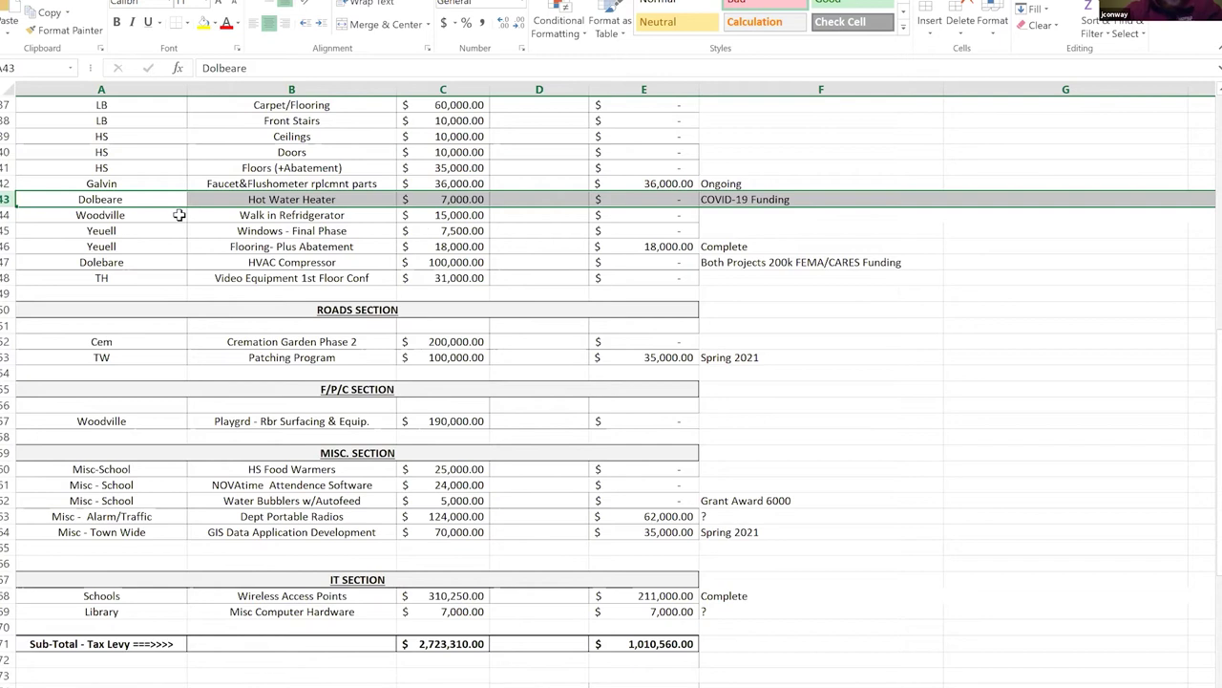
click(4, 246)
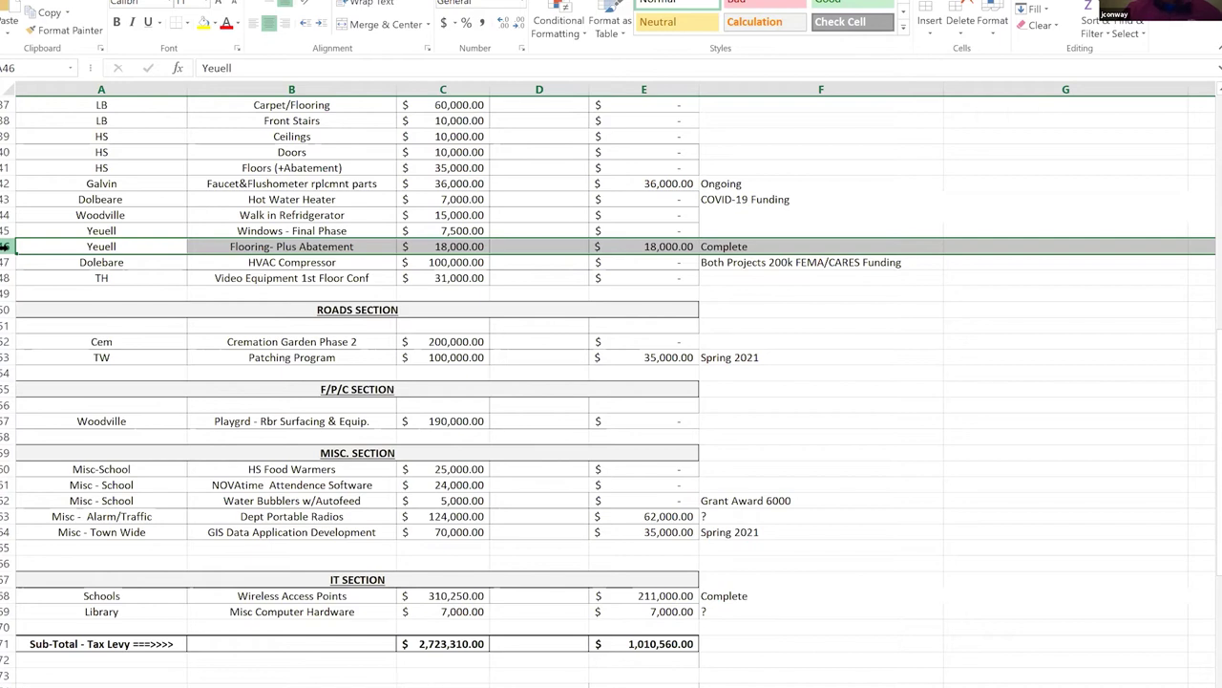
click(4, 262)
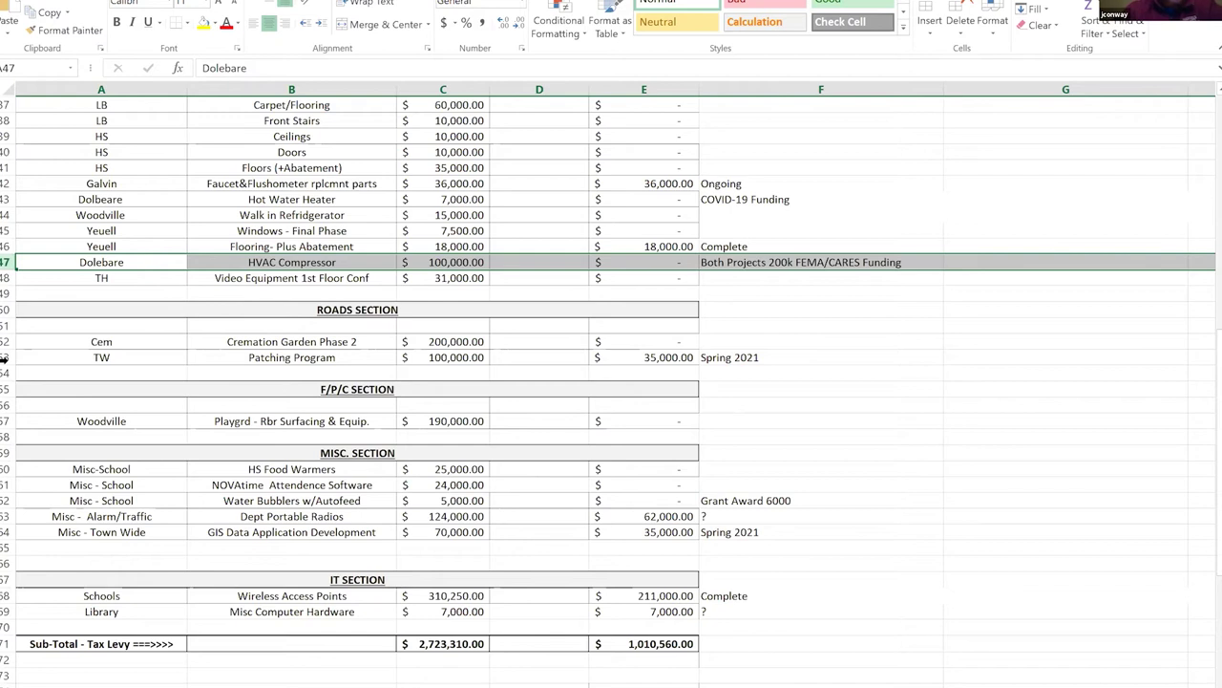
Step: Highlight the Cremation Garden Phase 2 and Patching Program rows, ending on the Woodville playground surfacing row
click(5, 357)
scroll(5, 357, down, 2)
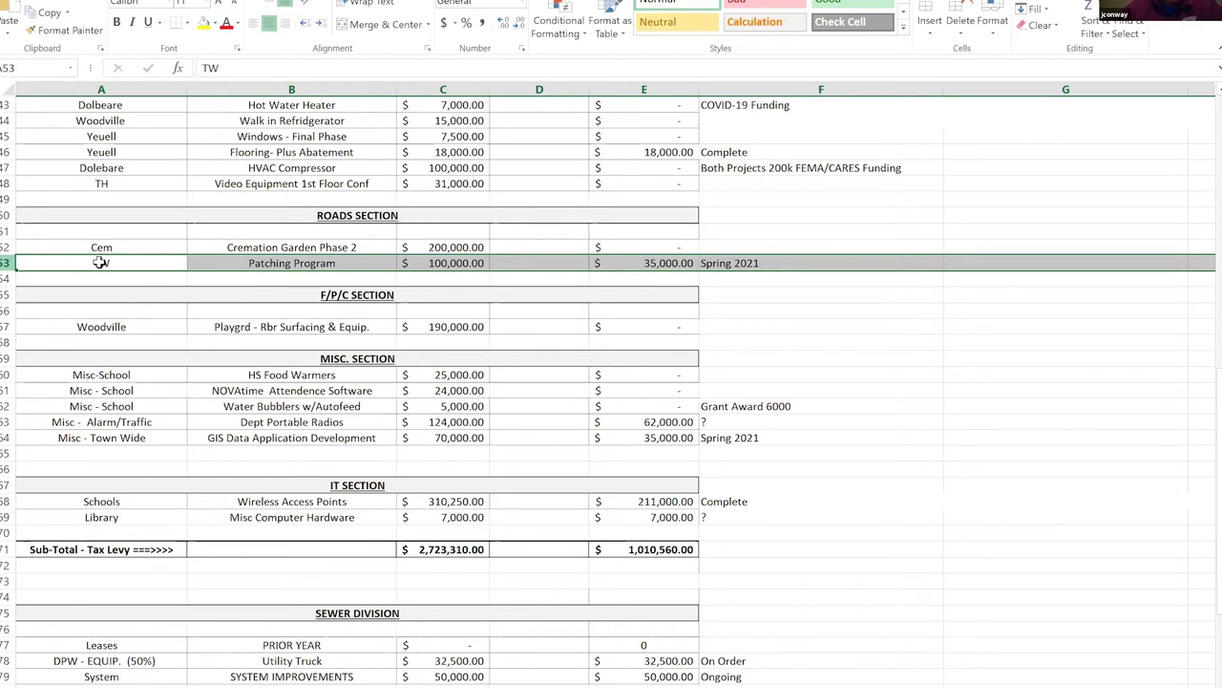
click(4, 246)
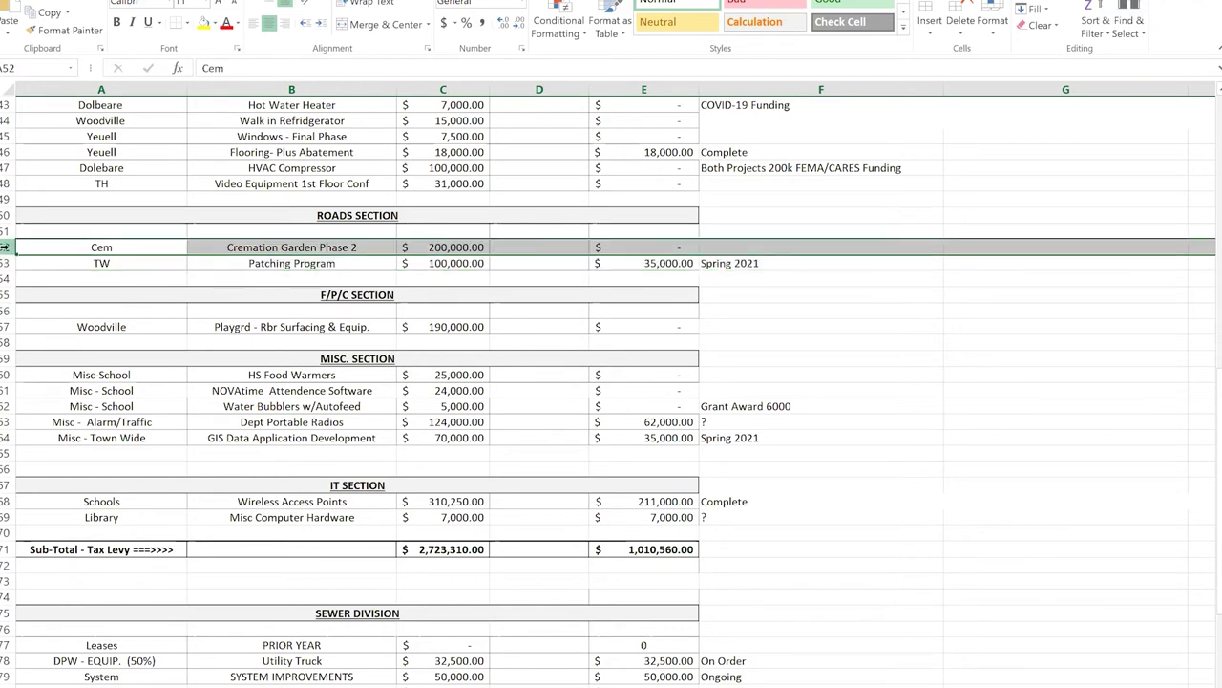
click(4, 262)
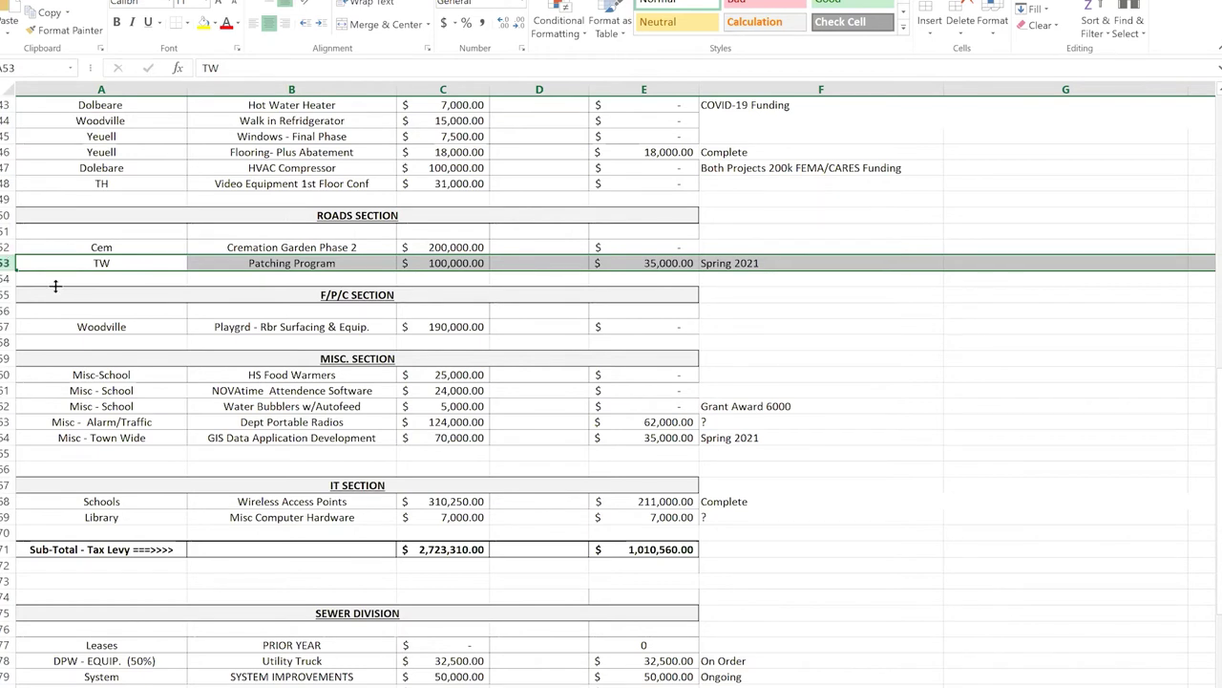
click(4, 326)
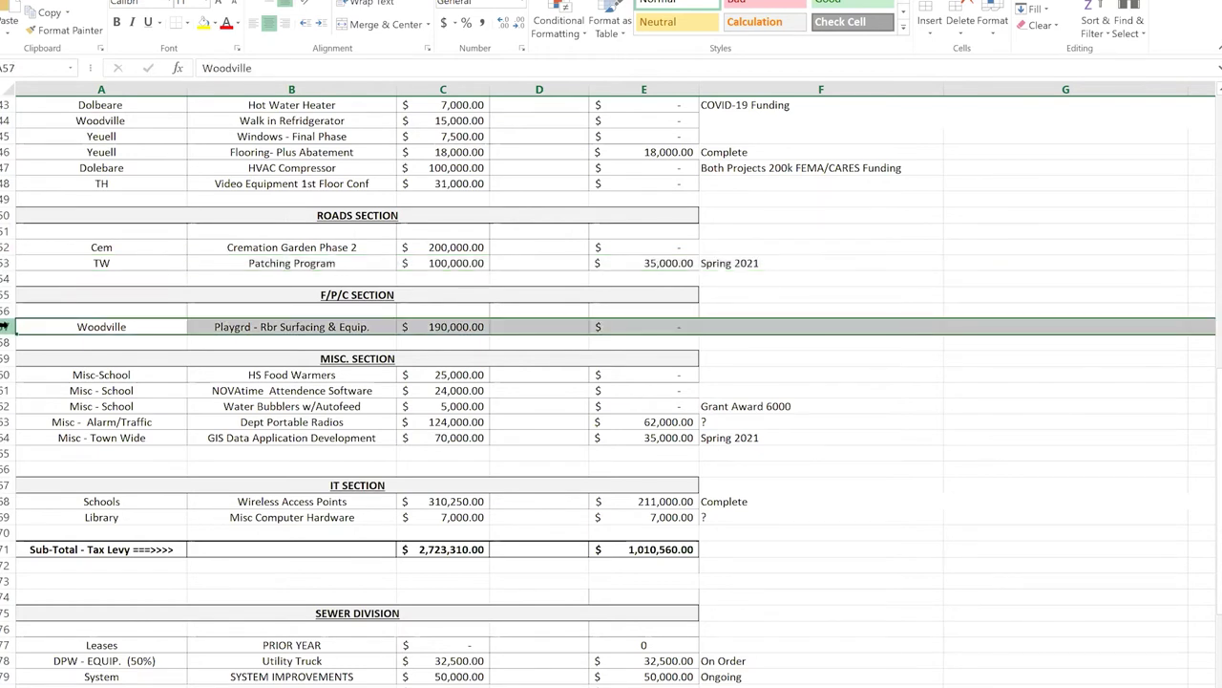
Step: Highlight the Misc. Section rows for water bubblers and department portable radios, ending on GIS Data Application Development
scroll(4, 326, down, 2)
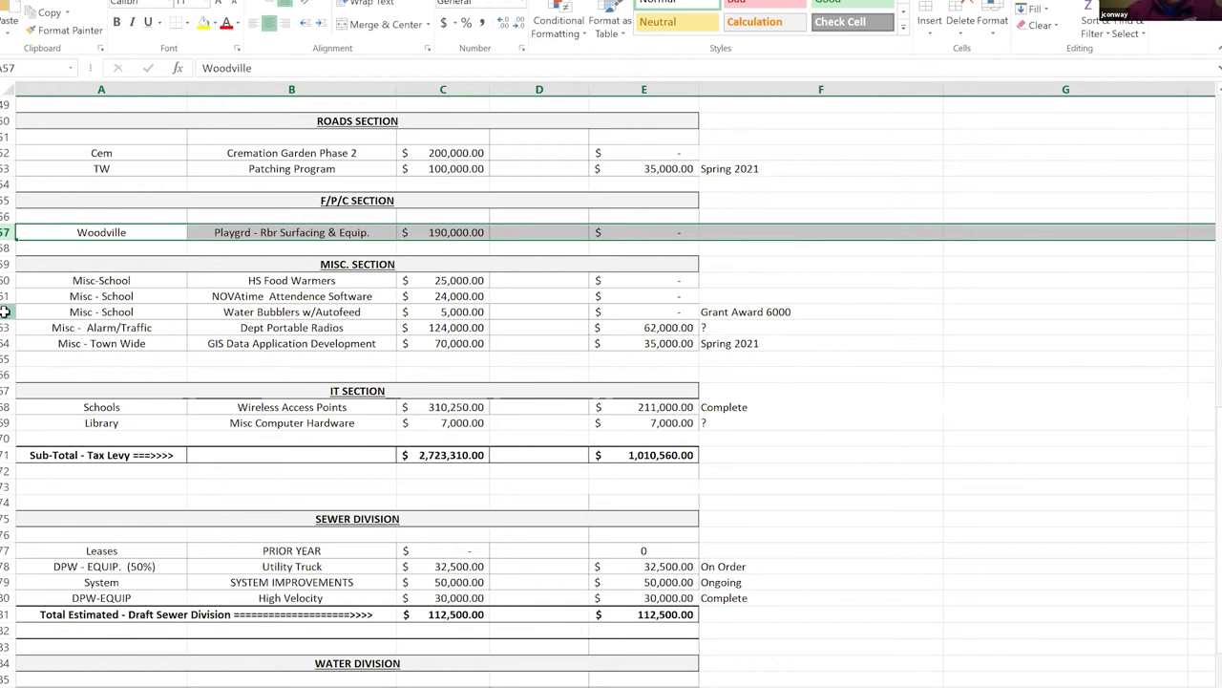
click(3, 312)
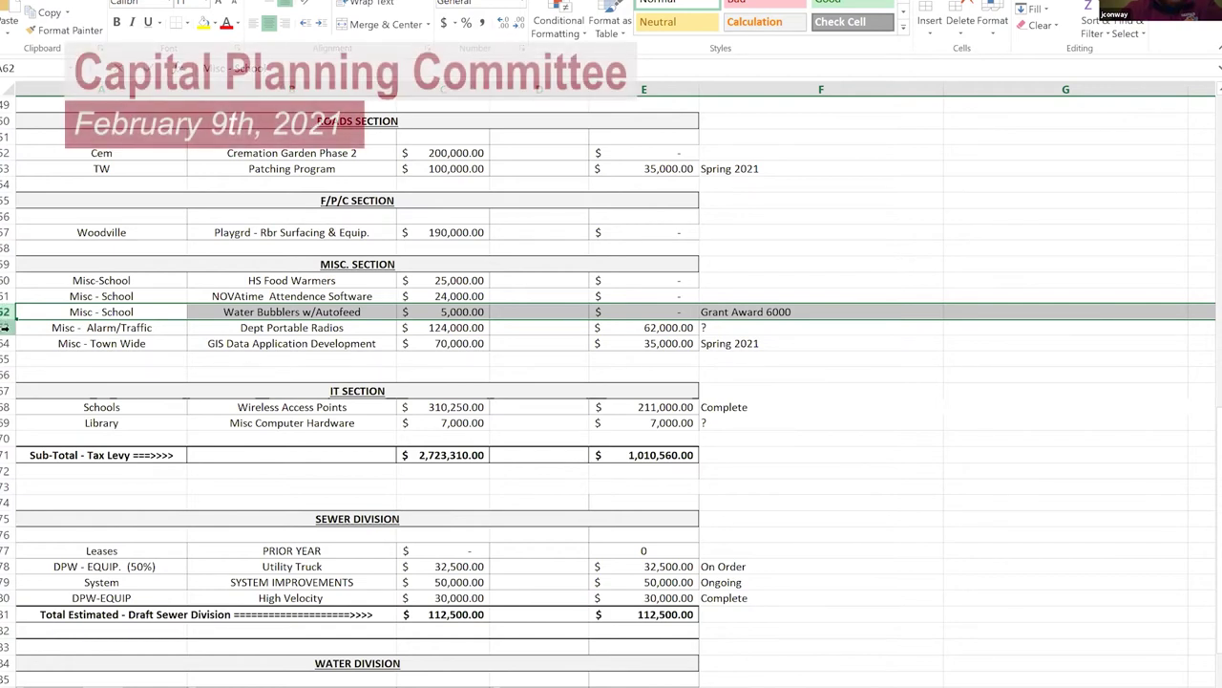
click(4, 327)
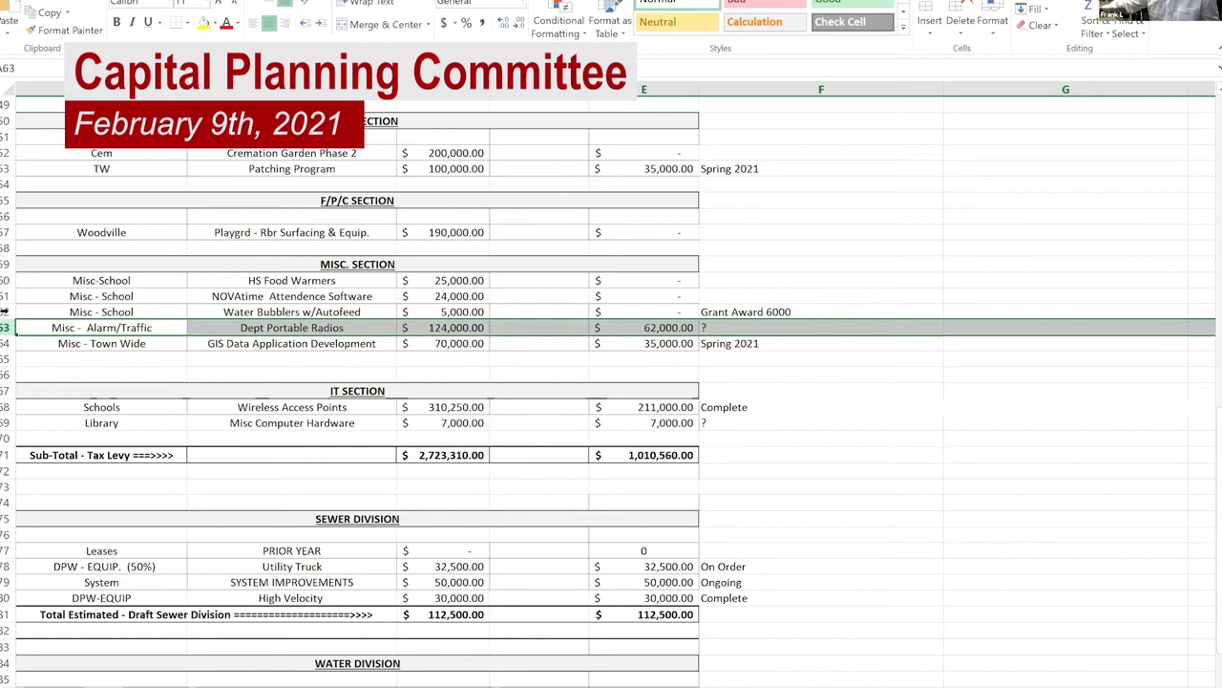
click(5, 311)
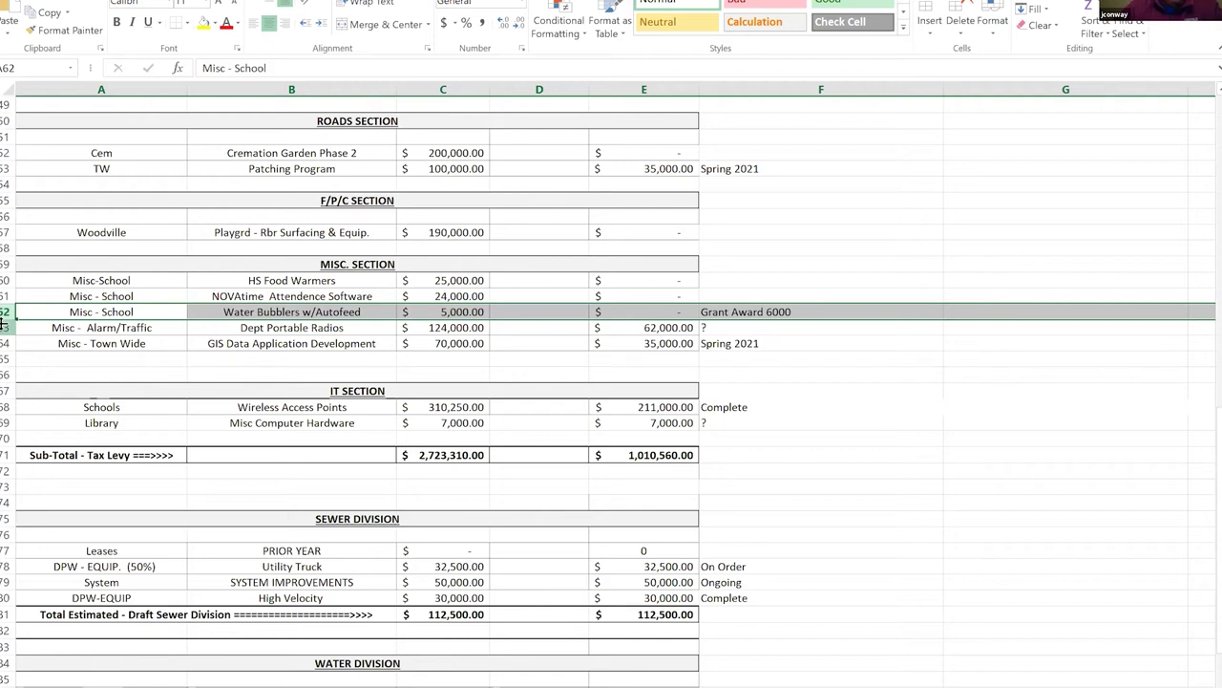
click(4, 327)
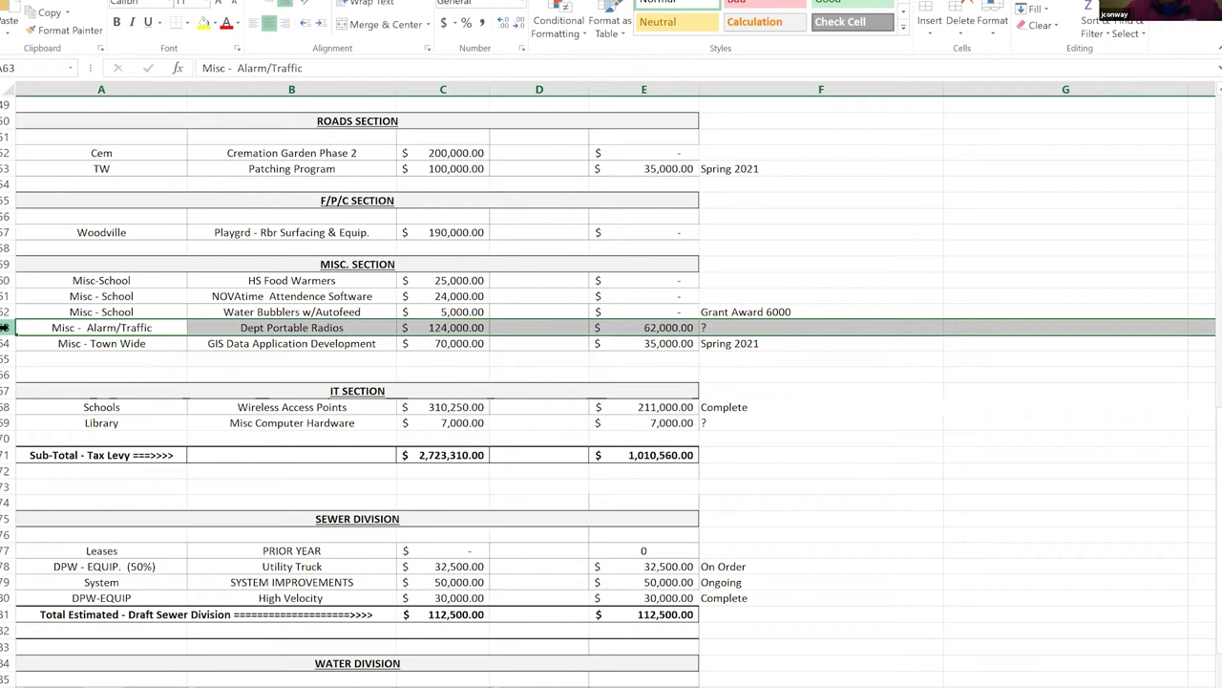
click(4, 343)
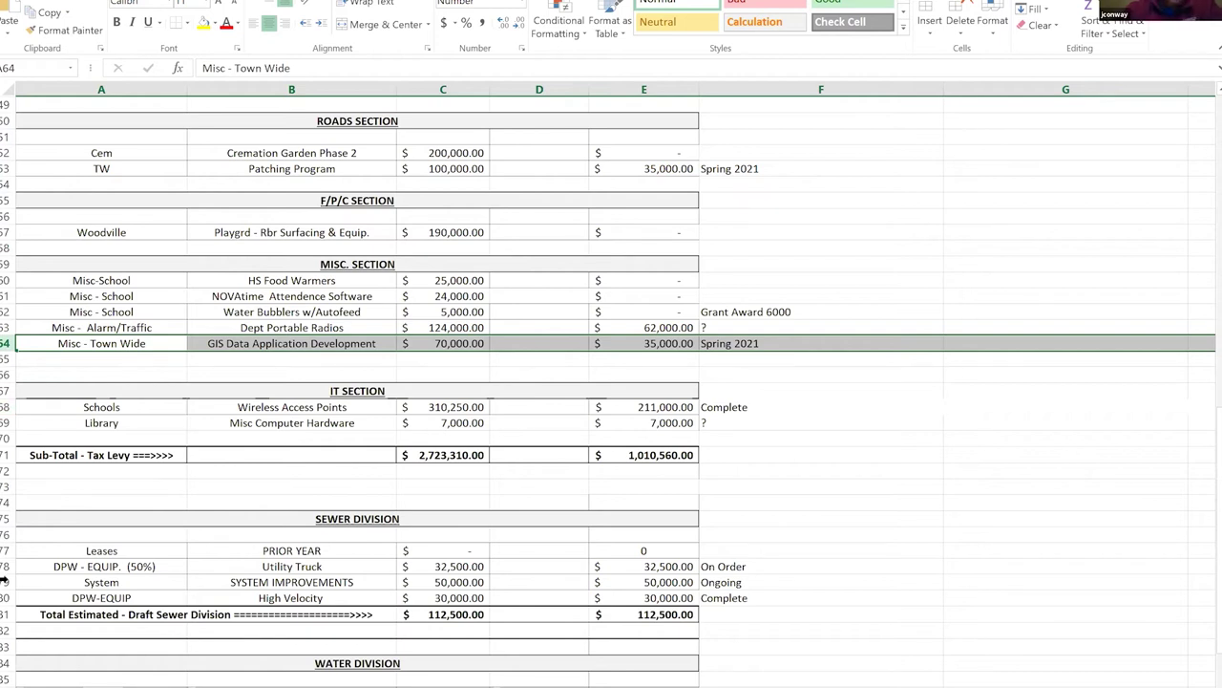
Step: Review the Sewer Division and Water Division items, and return to the beginning of the sheet
scroll(2, 580, down, 4)
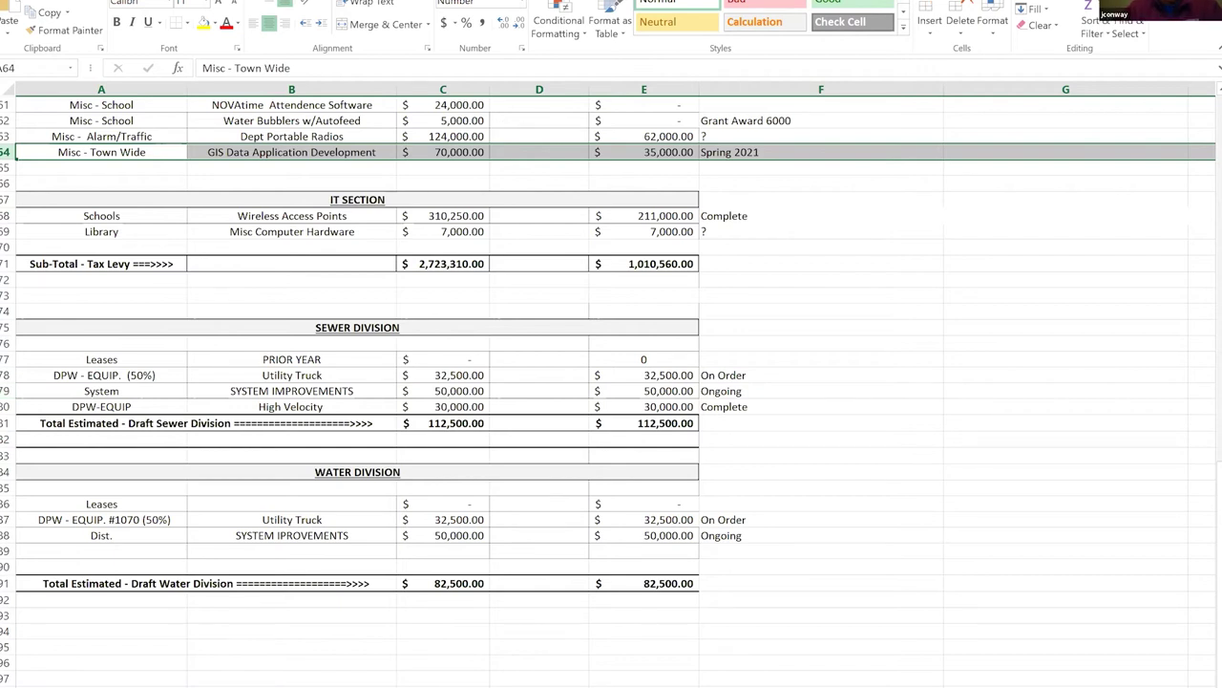
scroll(764, 223, up, 13)
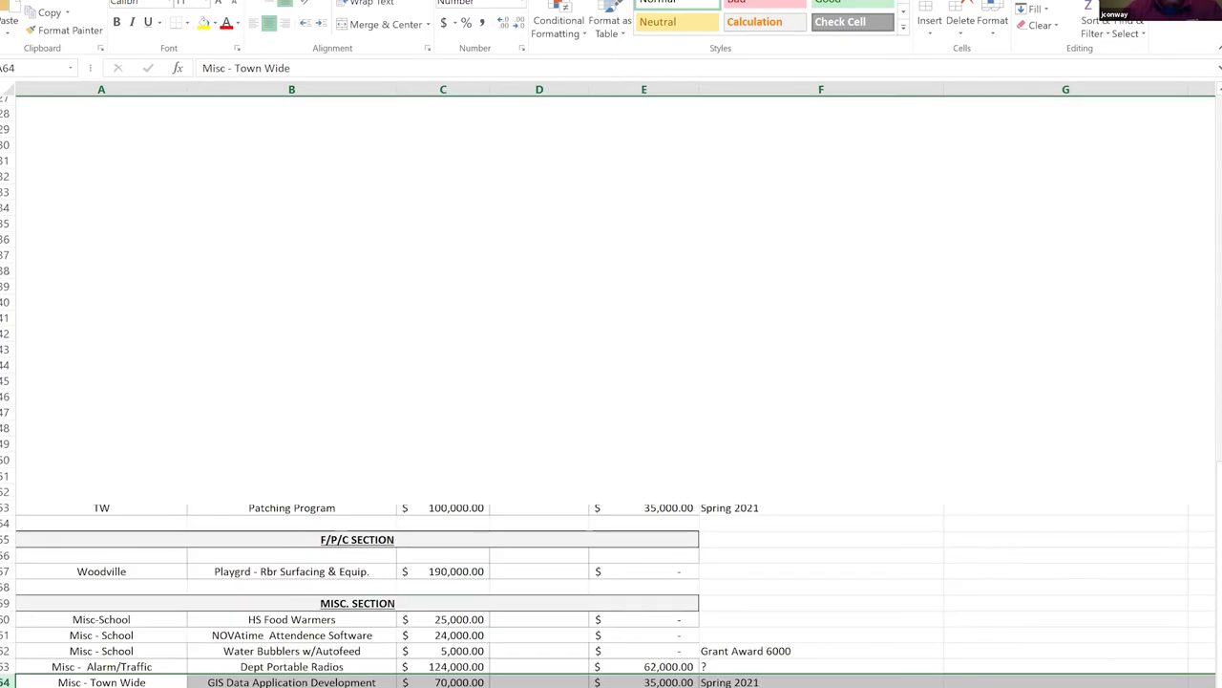
scroll(764, 224, up, 7)
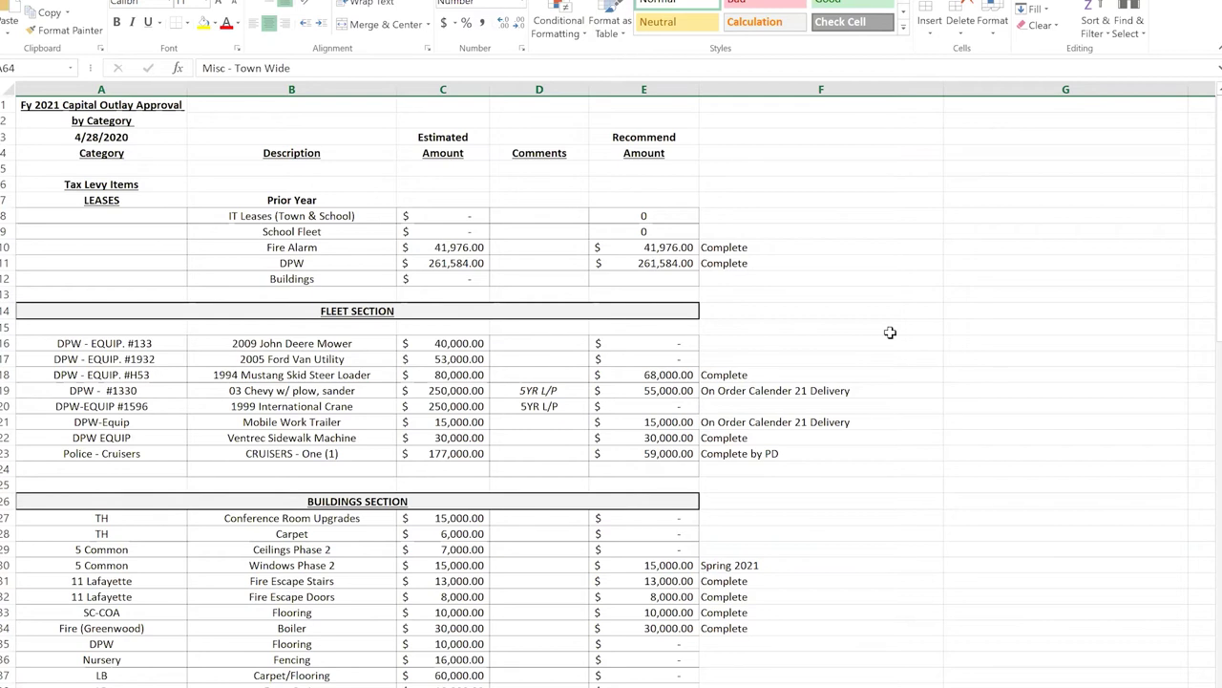
Step: Close the Capital 2021 Project Status.xlsx workbook
scroll(890, 332, down, 9)
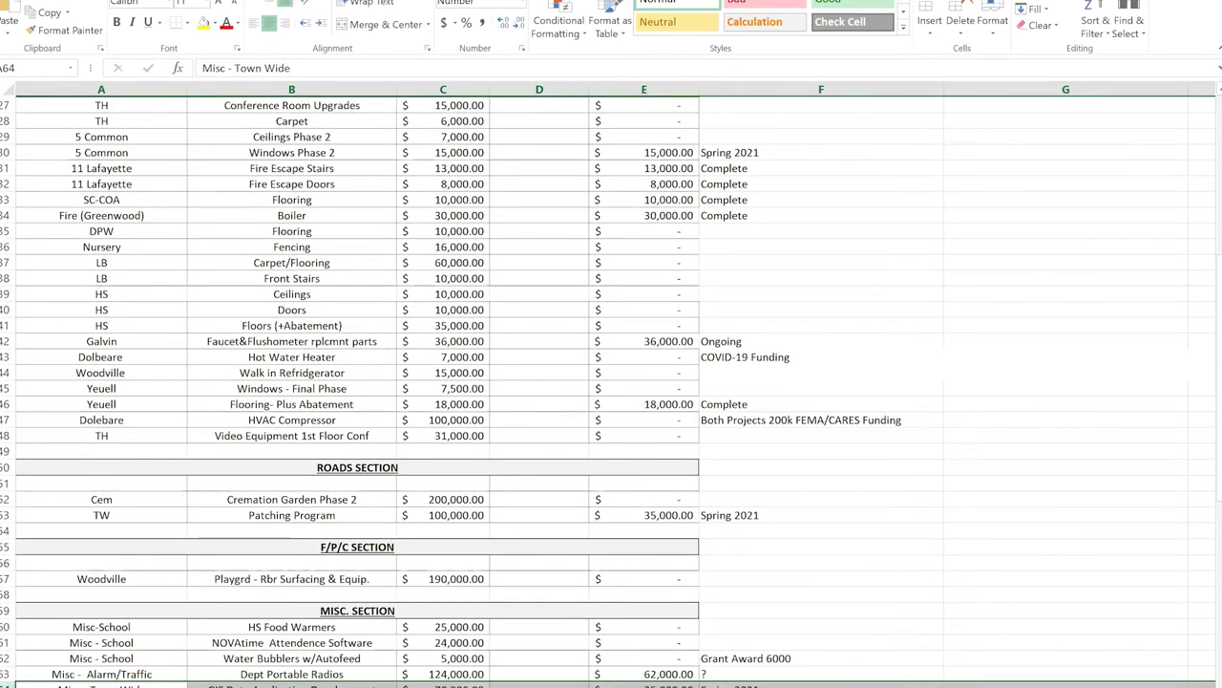
key(alt+F4)
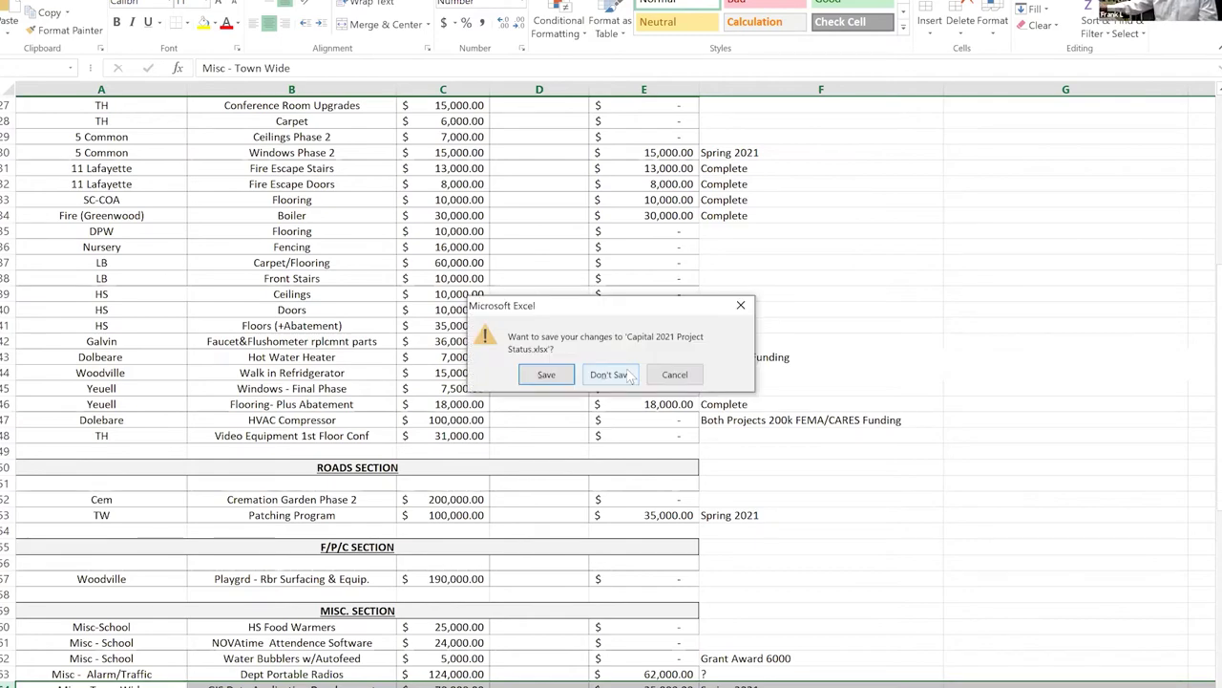